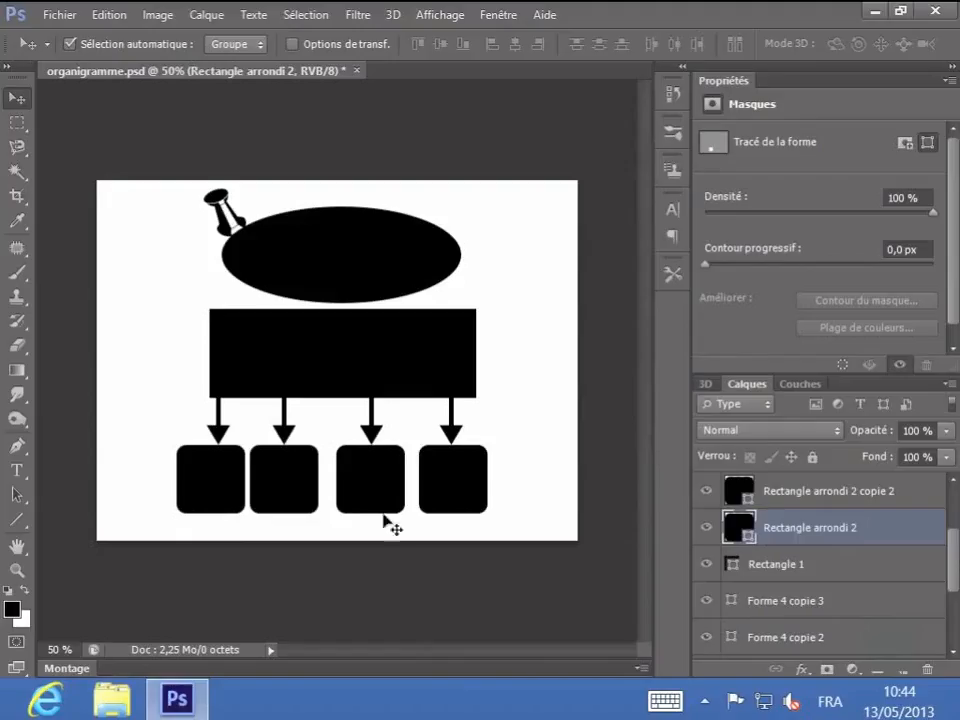
left_click(707, 528)
left_click(707, 528)
right_click(786, 529)
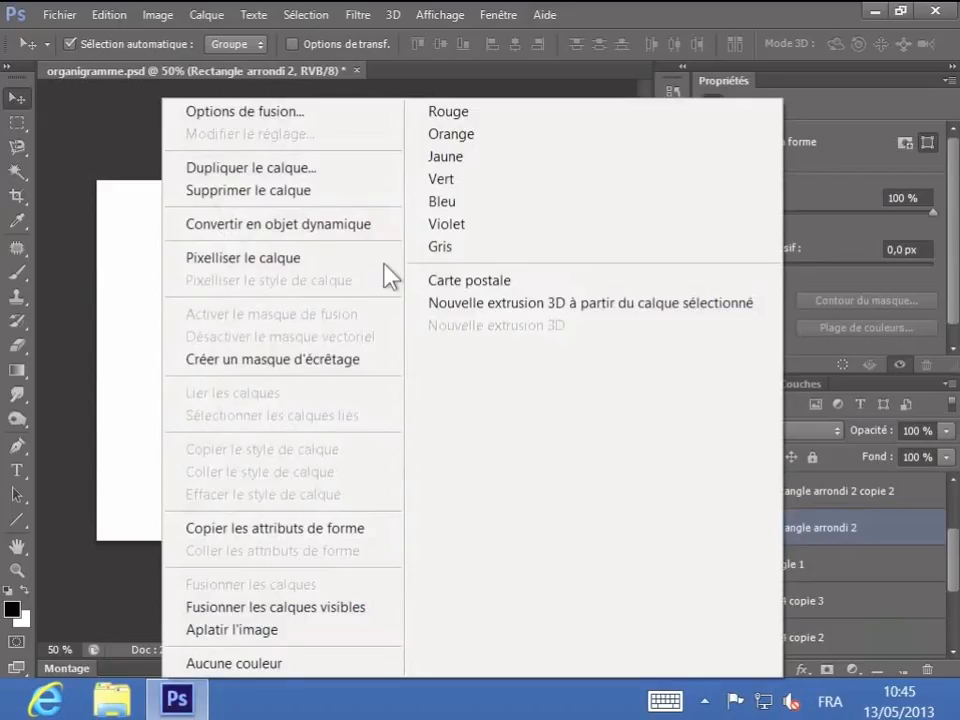
left_click(830, 528)
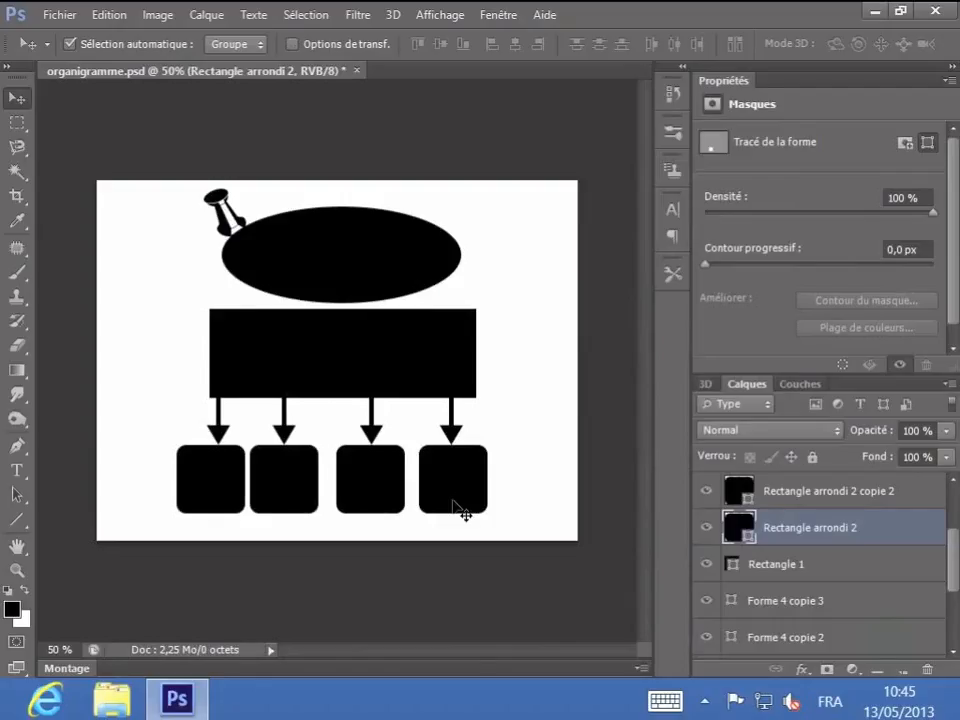
Step: Display the rulers and the grid over the organigram document
left_click(428, 20)
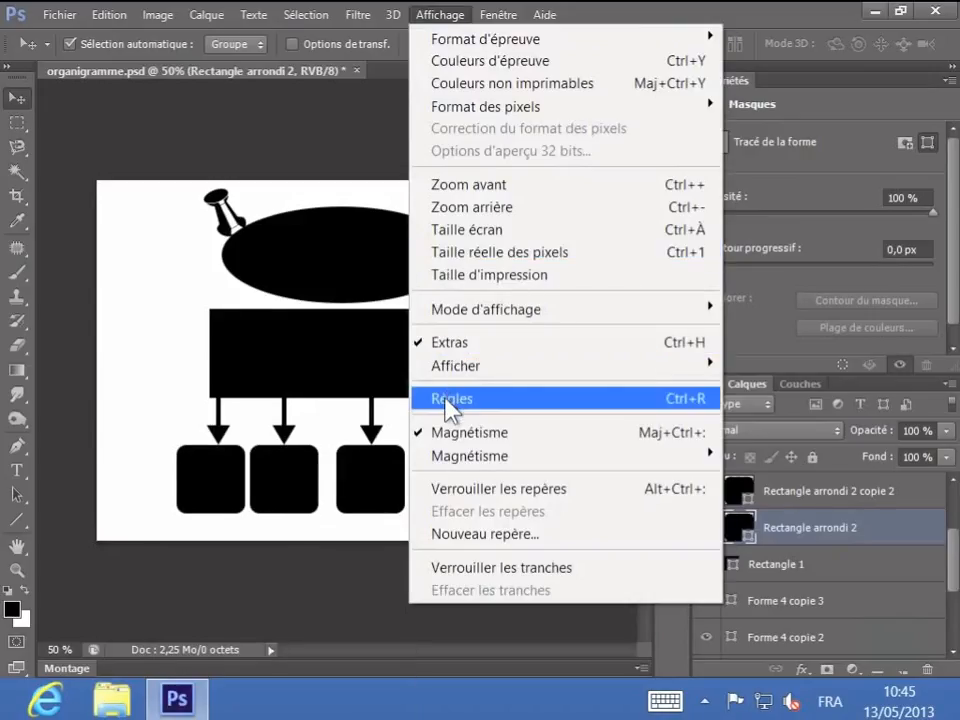
left_click(452, 401)
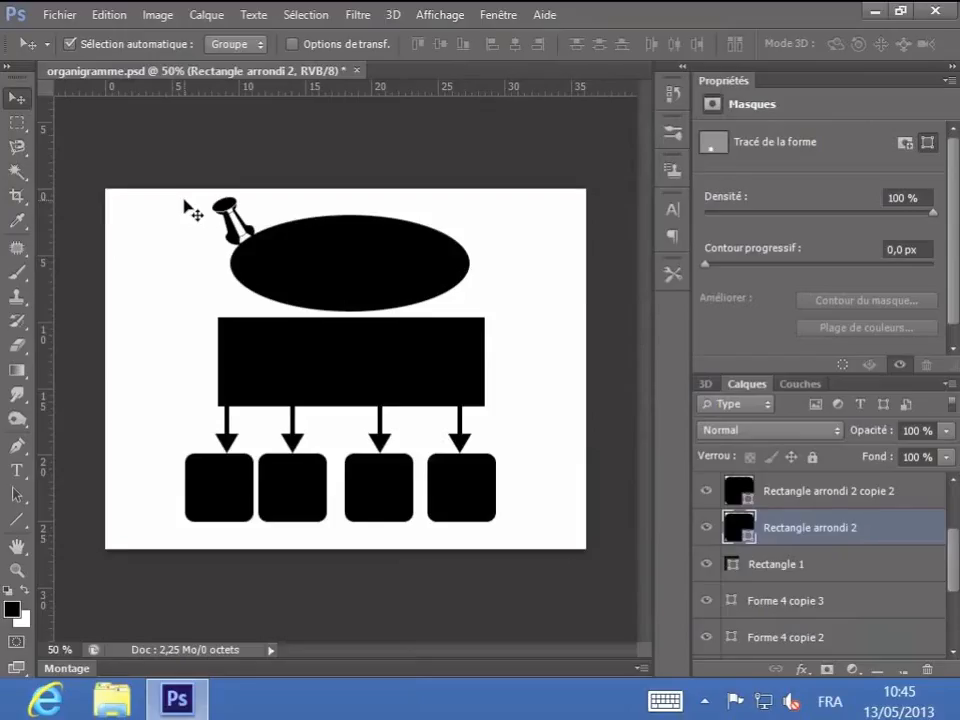
left_click(441, 18)
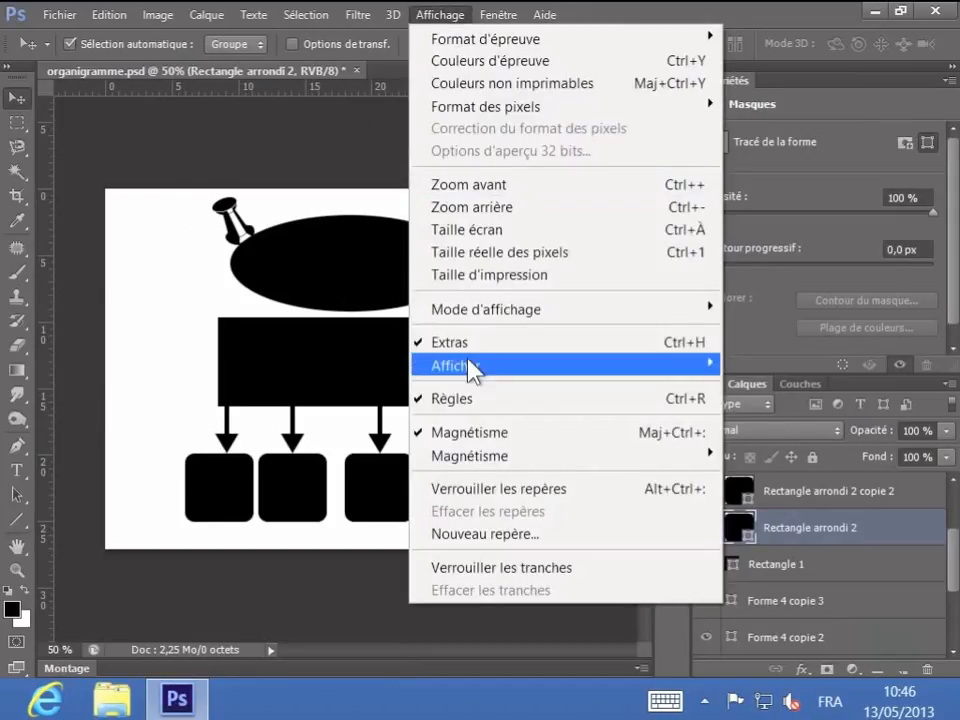
mouse_move(467, 369)
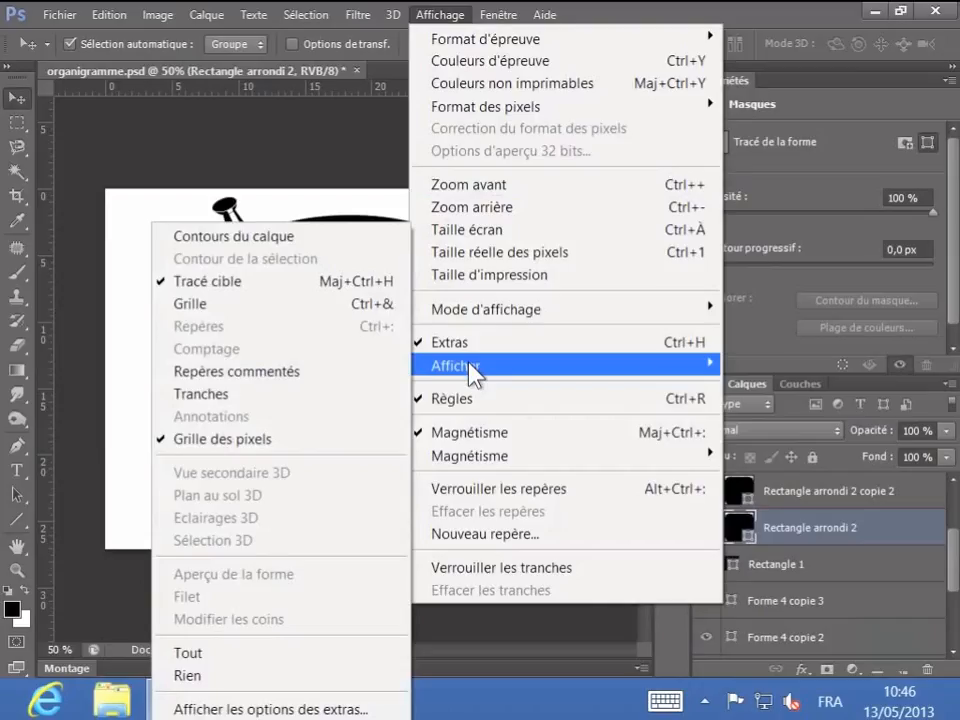
left_click(237, 309)
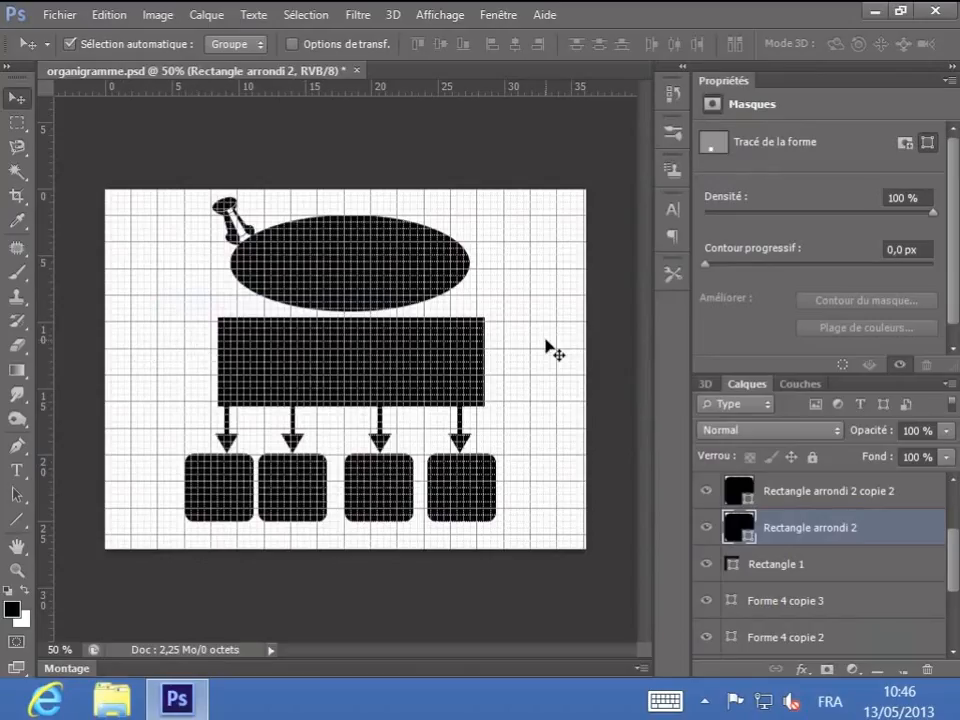
Step: Shift the large black rectangle slightly left to align its sides with the grid
left_click(457, 383)
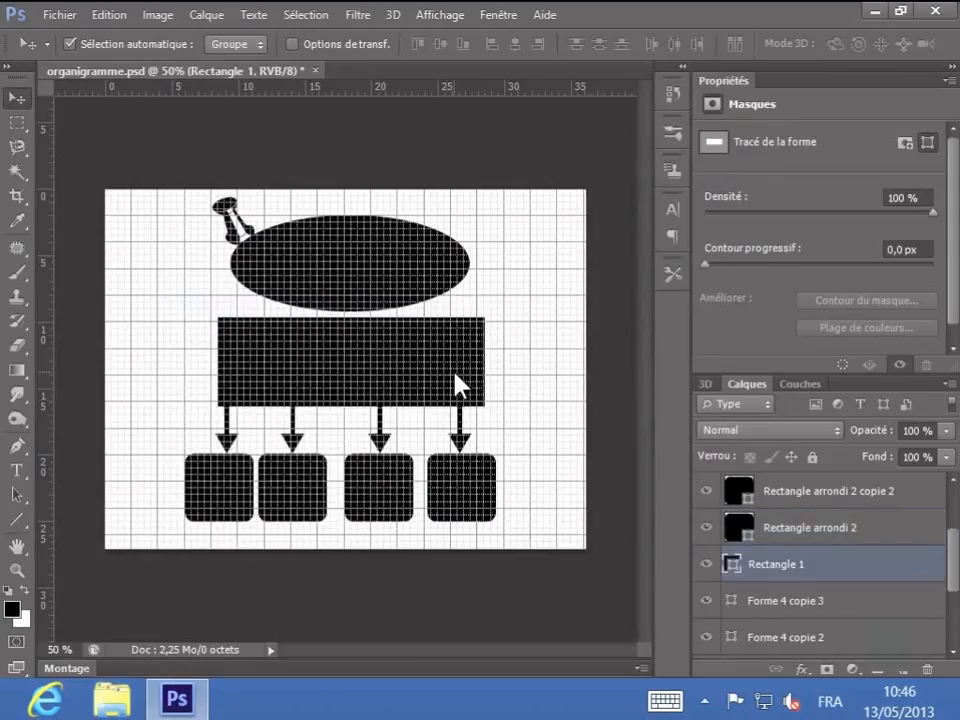
left_click_drag(455, 377, 450, 379)
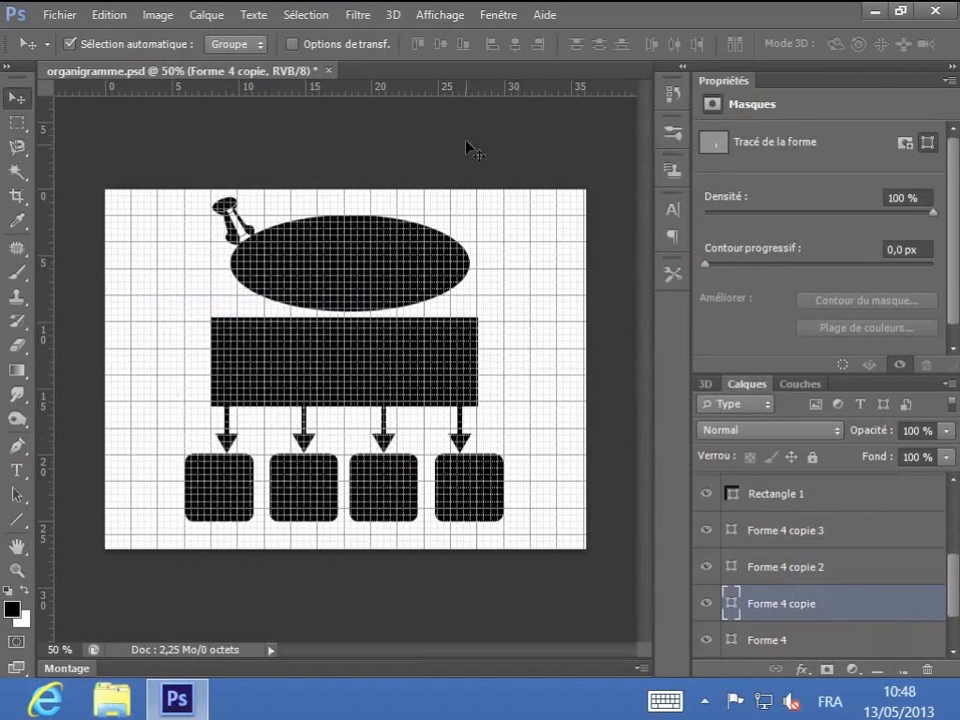
Step: Hide the grid over the organigram
left_click(447, 15)
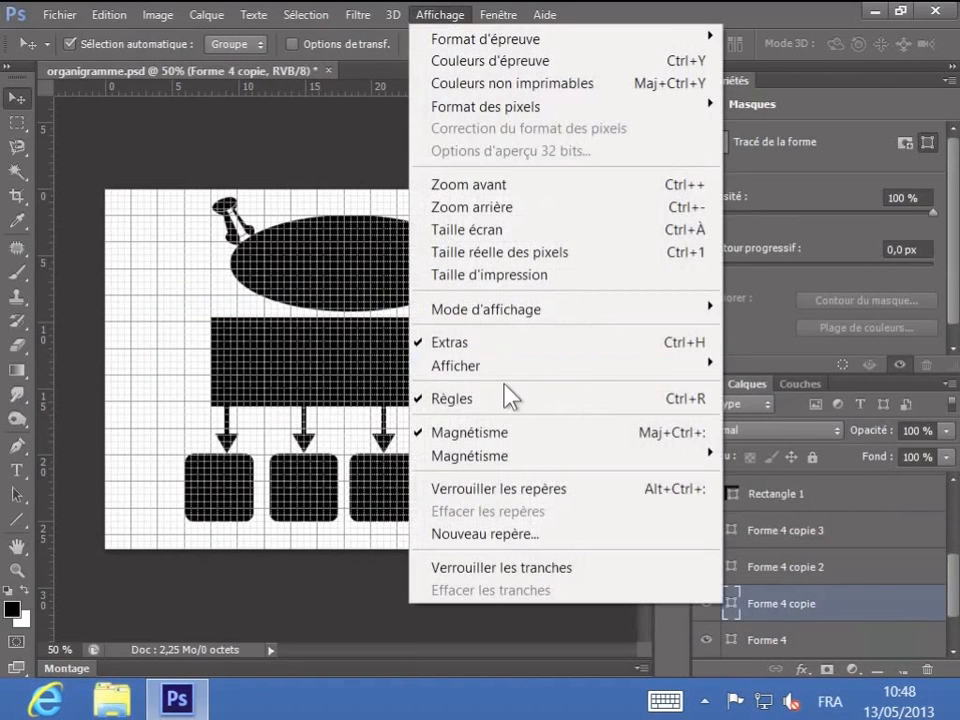
mouse_move(505, 370)
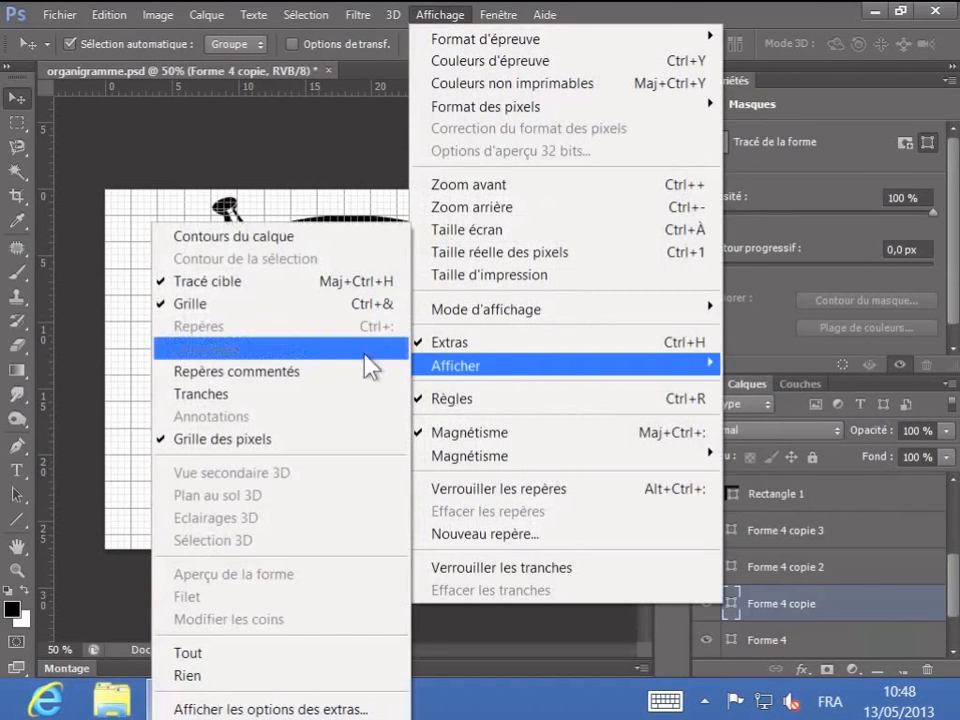
left_click(305, 312)
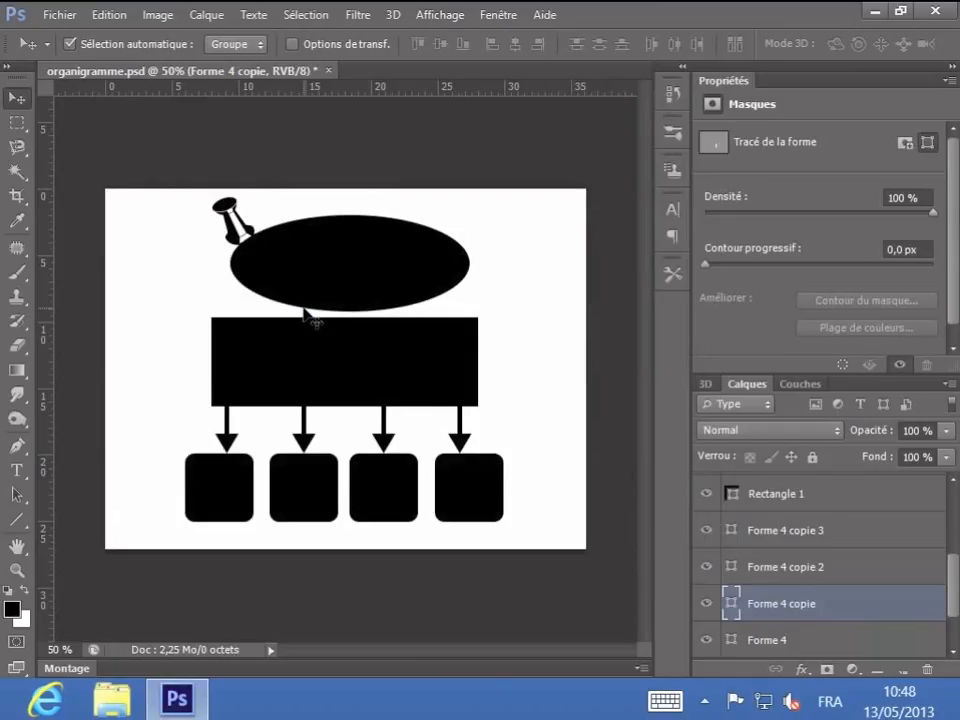
Step: Create a vertical guide and position it at the horizontal centre of the page, at about 18 cm on the ruler
left_click(440, 15)
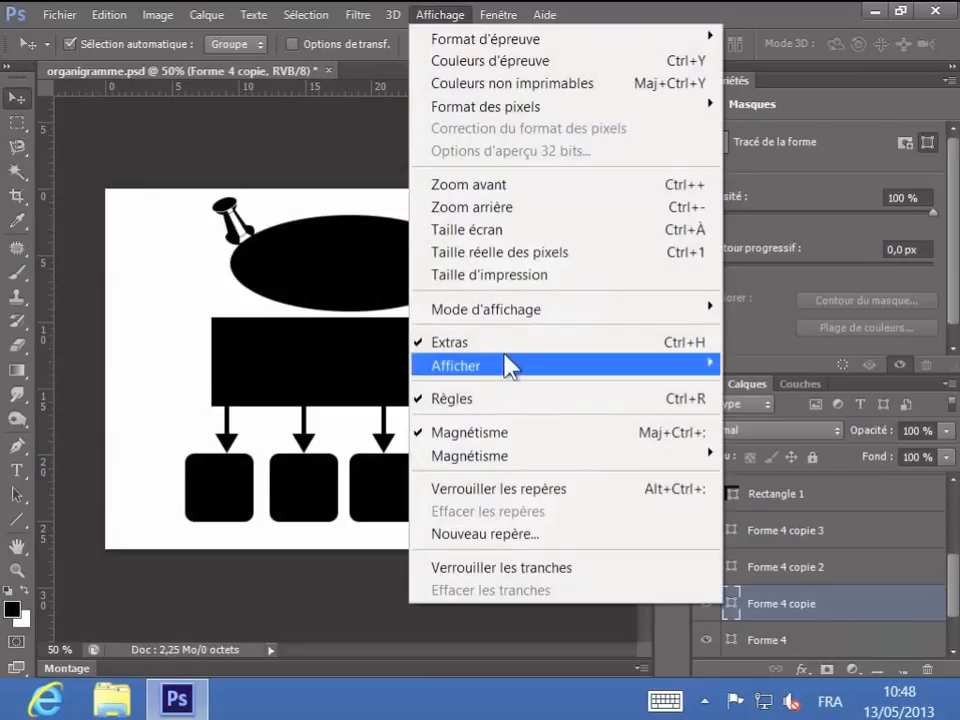
mouse_move(506, 366)
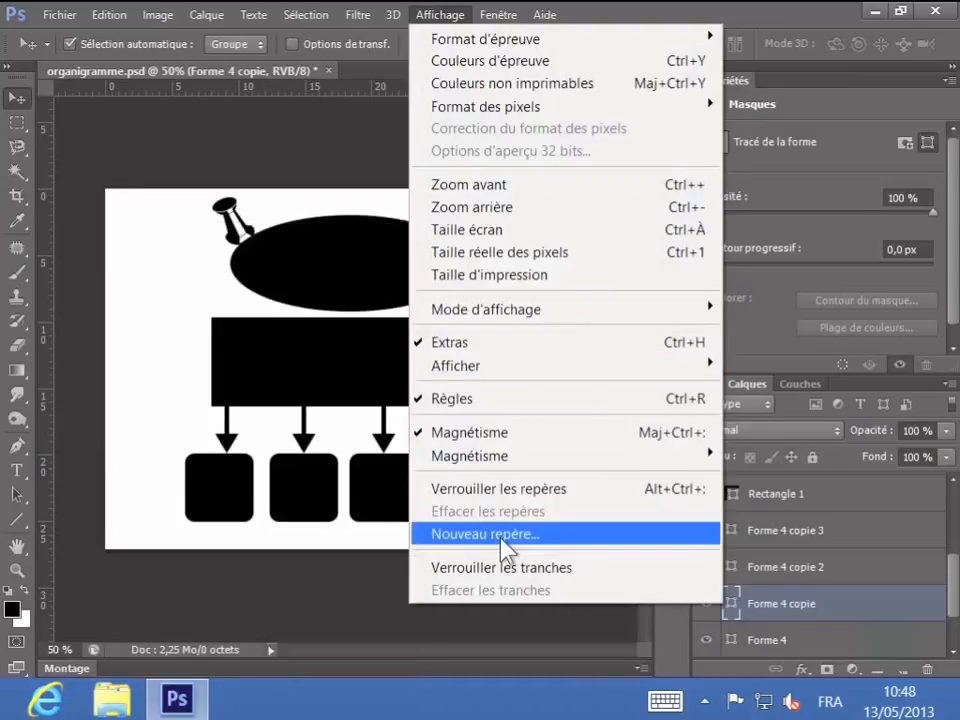
left_click(501, 538)
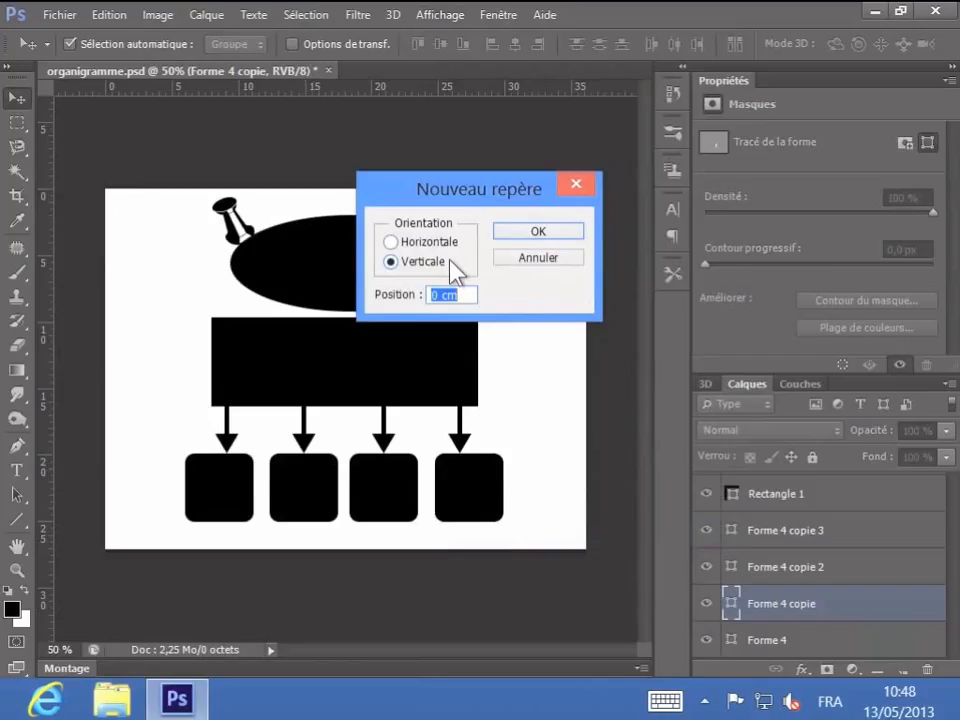
left_click(530, 232)
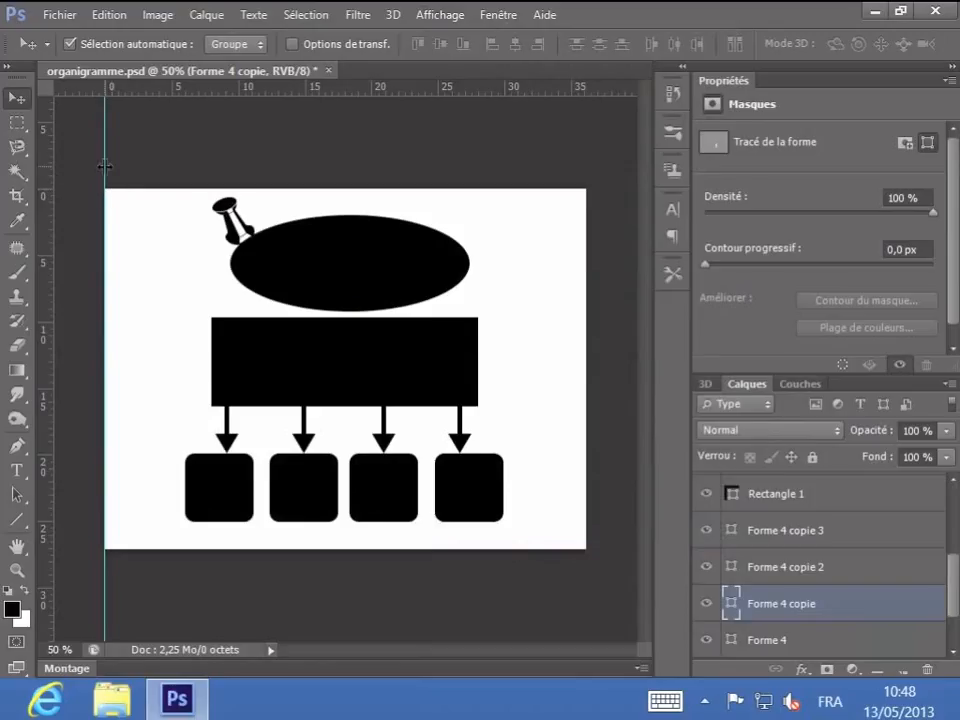
left_click_drag(104, 165, 344, 178)
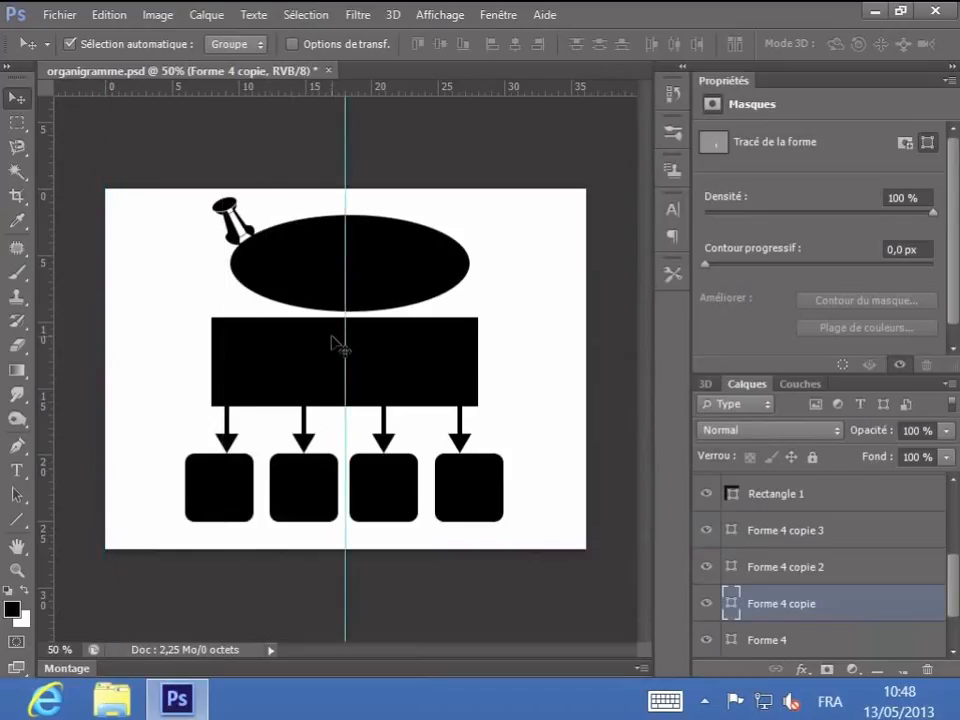
Step: Show the grid again alongside the vertical guide and clear the layer selection
left_click(454, 12)
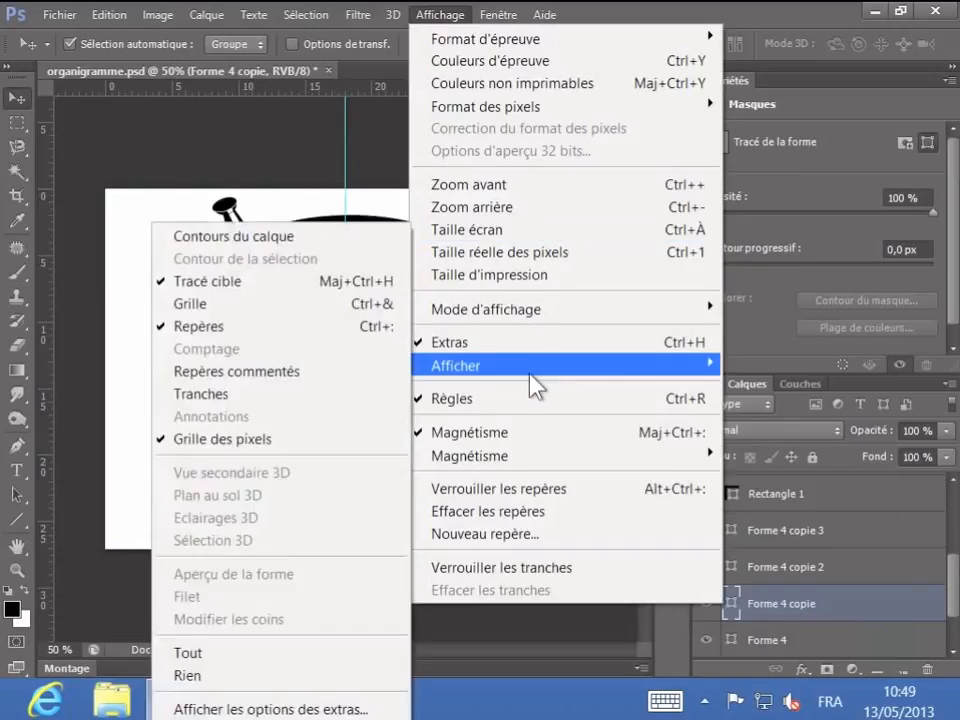
left_click(265, 304)
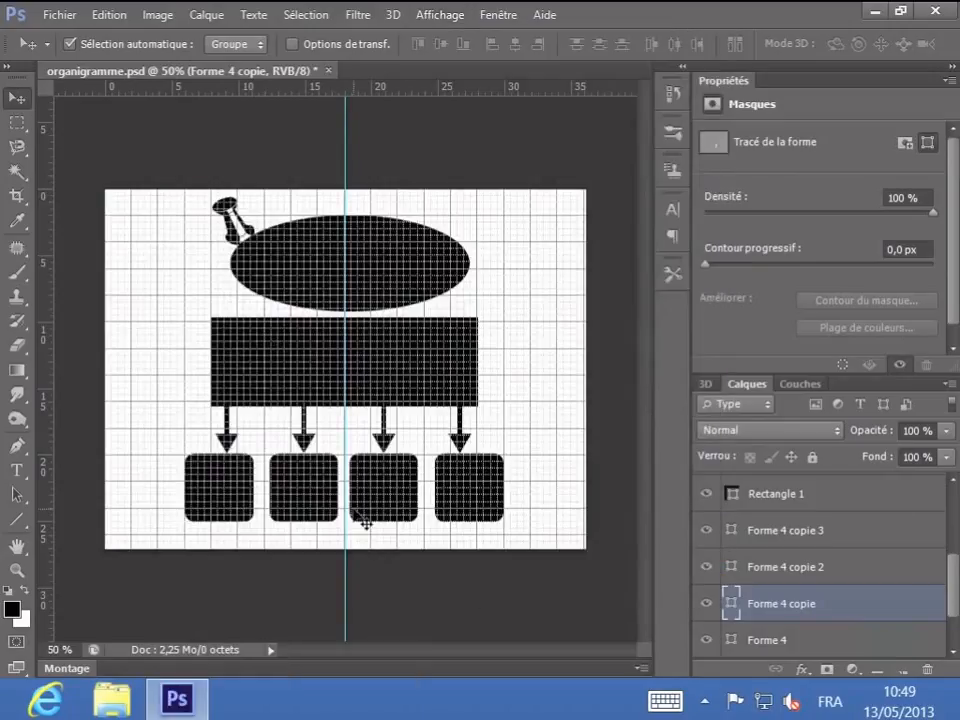
left_click(343, 480)
mouse_move(345, 475)
left_mouse_down()
mouse_move(357, 475)
mouse_move(372, 450)
mouse_move(345, 456)
left_mouse_up()
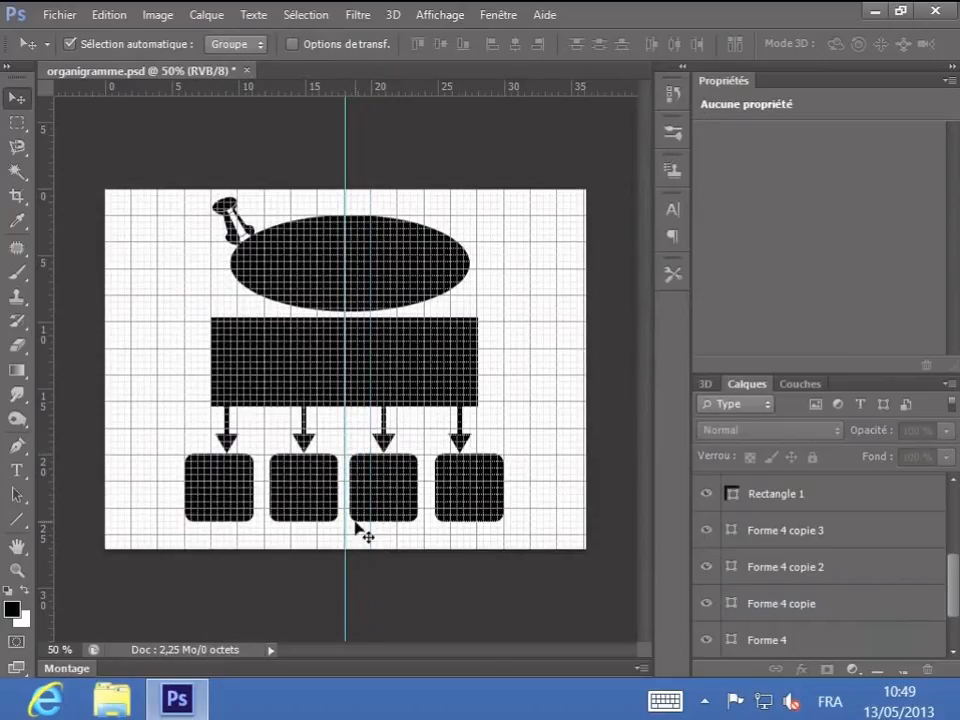
Step: Create a horizontal guide and position it at mid-height of the page, at about 13.5 cm on the ruler
left_click(442, 14)
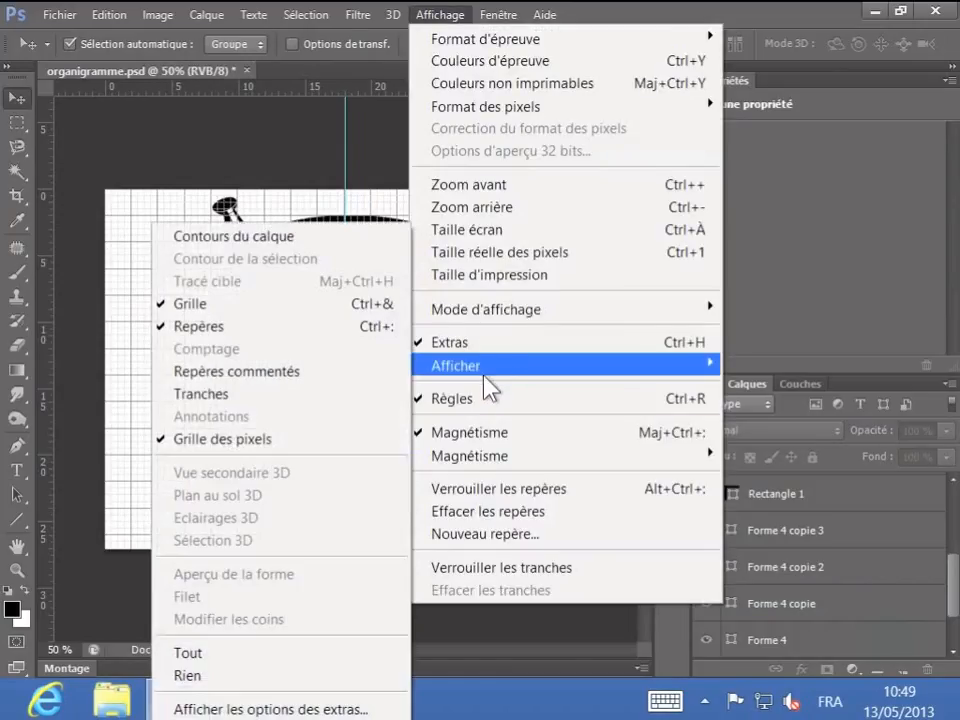
left_click(507, 541)
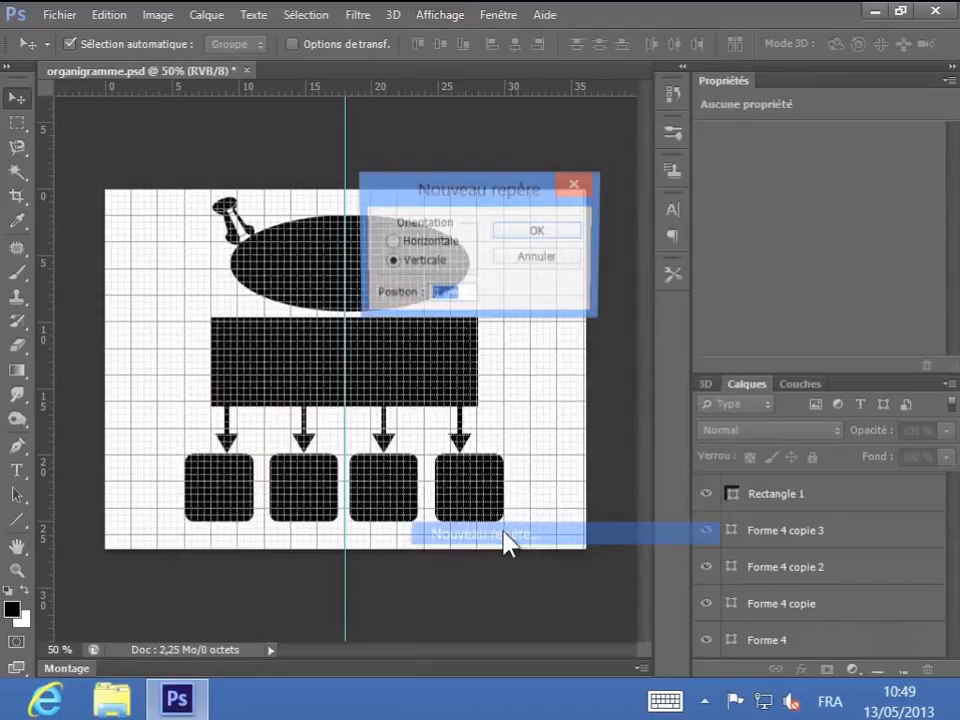
left_click(452, 244)
left_click(525, 234)
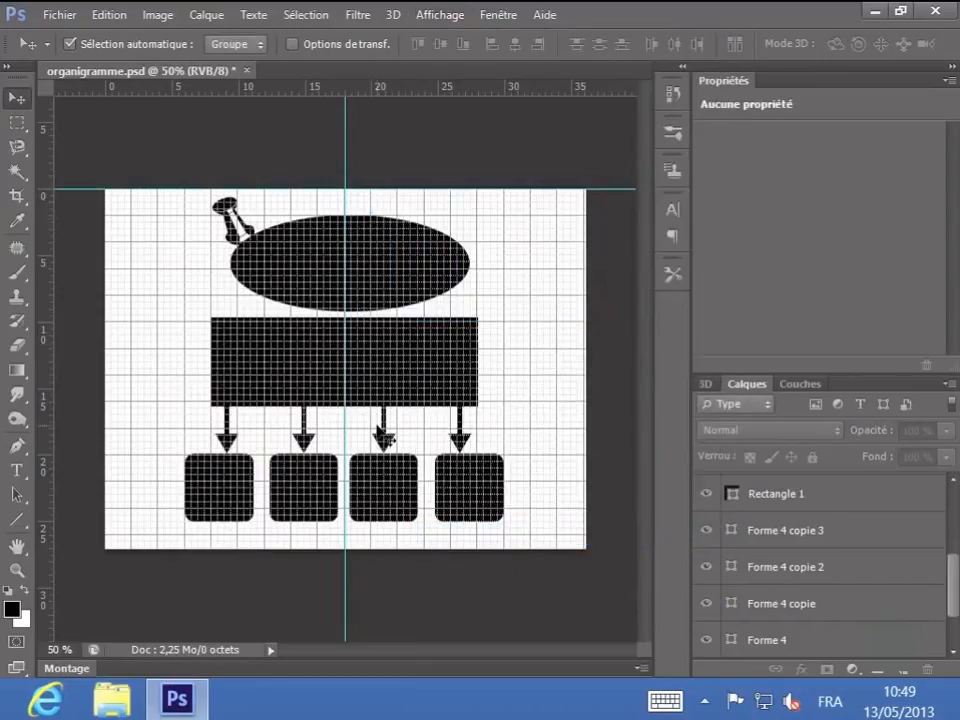
left_click_drag(289, 188, 303, 372)
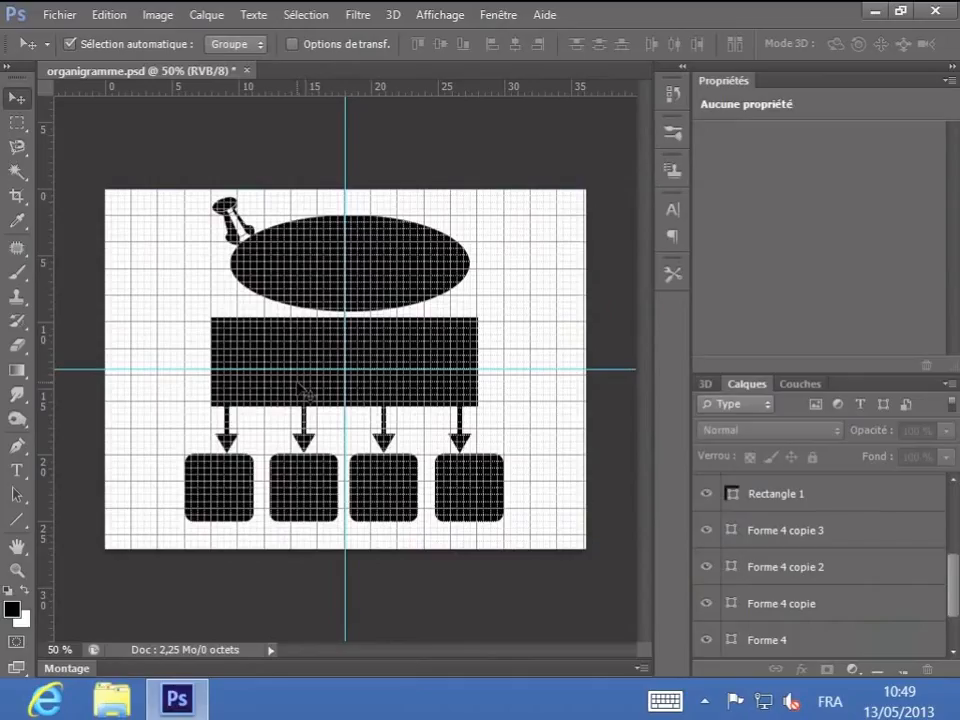
Step: Open the units and rulers preferences and review the units available for rulers and type
left_click(100, 24)
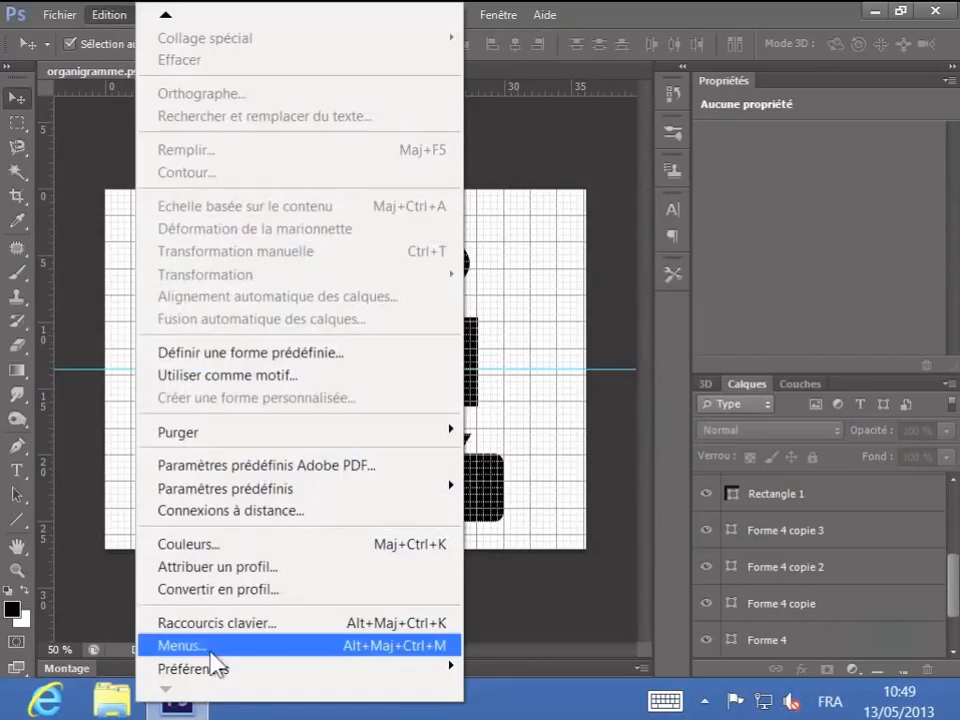
mouse_move(300, 672)
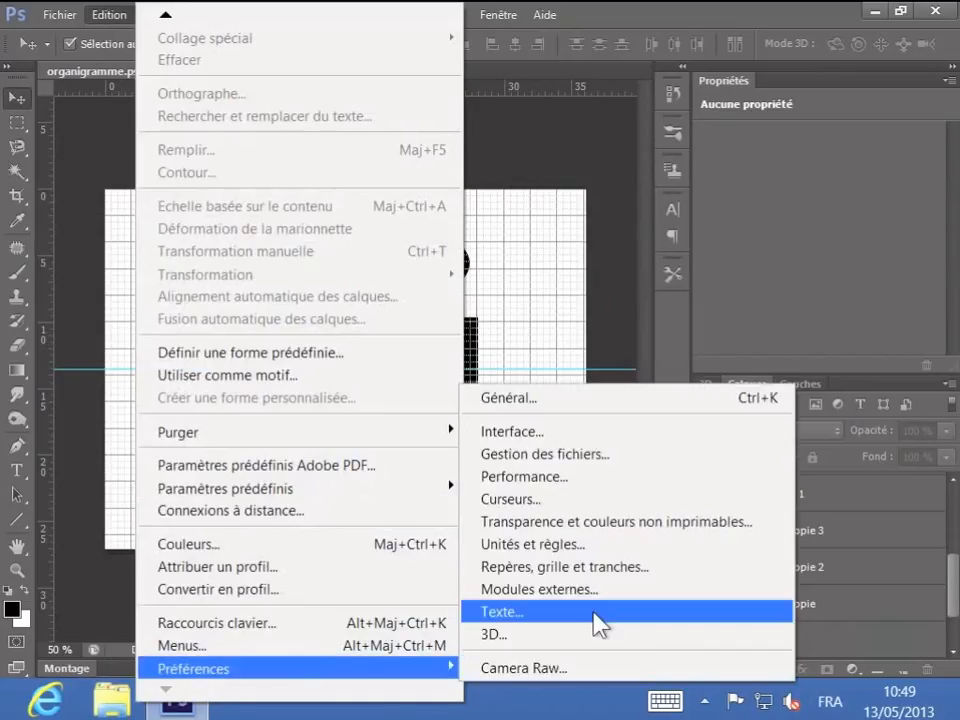
left_click(578, 545)
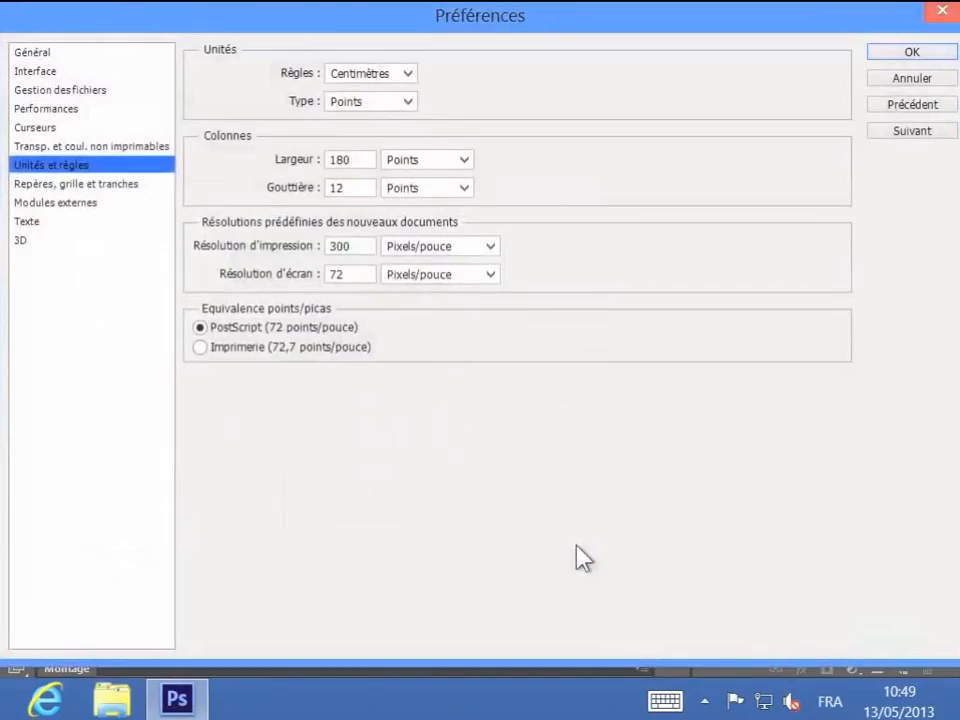
left_click(408, 74)
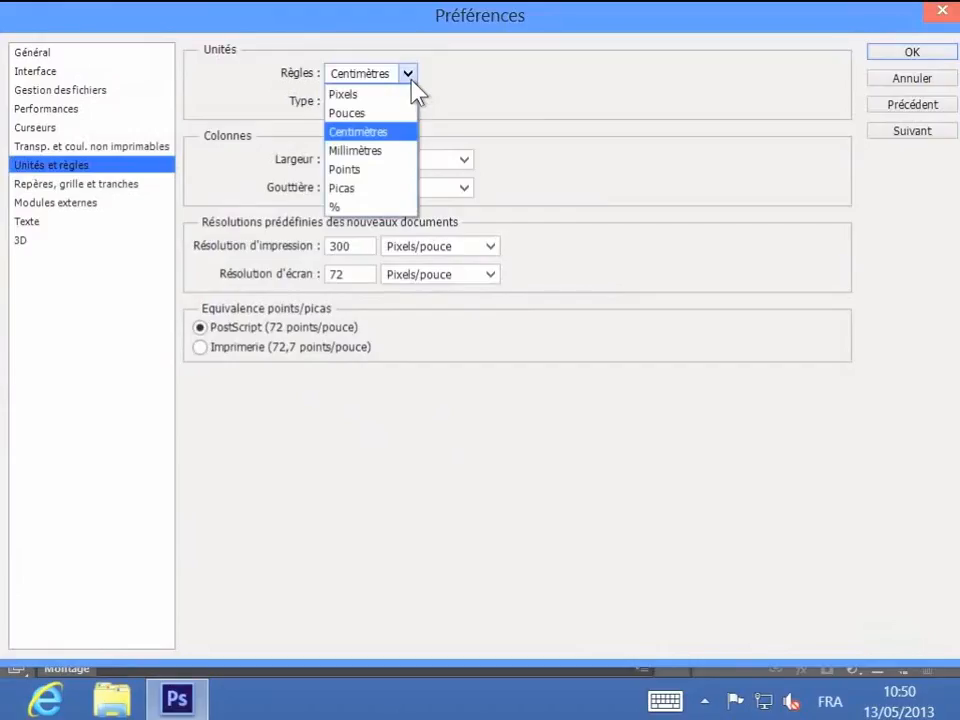
left_click(461, 82)
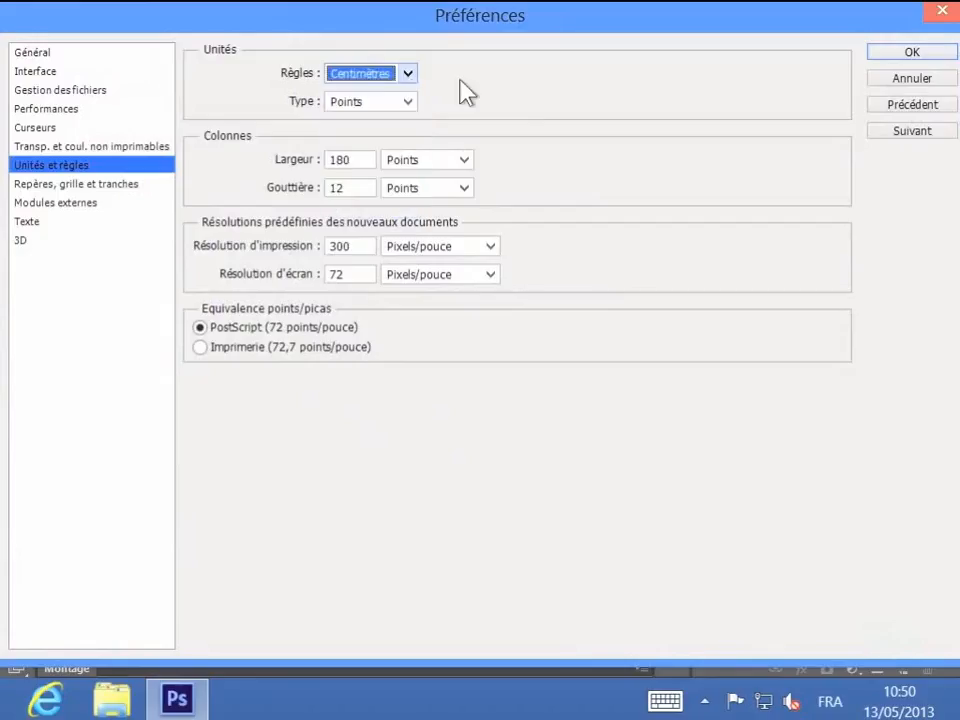
left_click(407, 101)
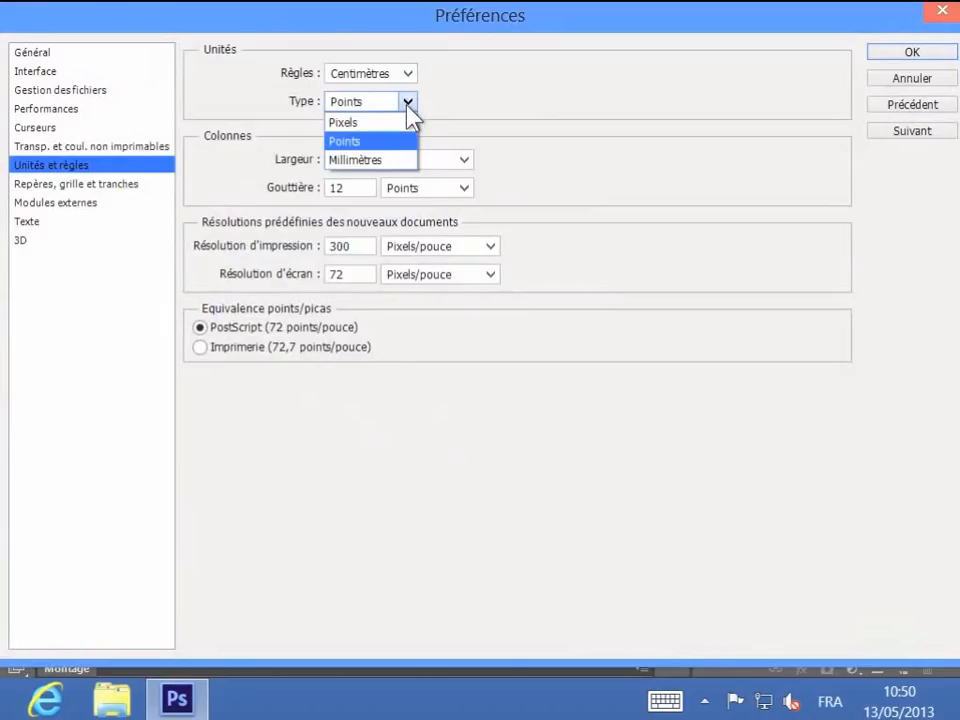
left_click(550, 120)
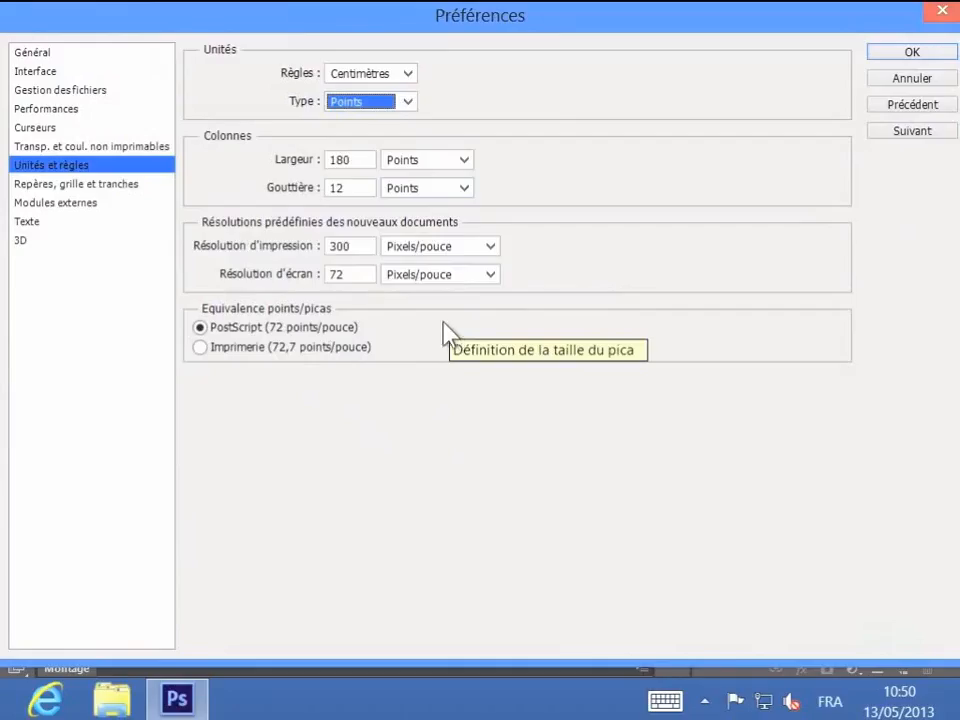
Step: In the guides, grid and slices preferences, set the guide colour to Rouge clair and review the guide line styles, keeping Traits continus
left_click(55, 190)
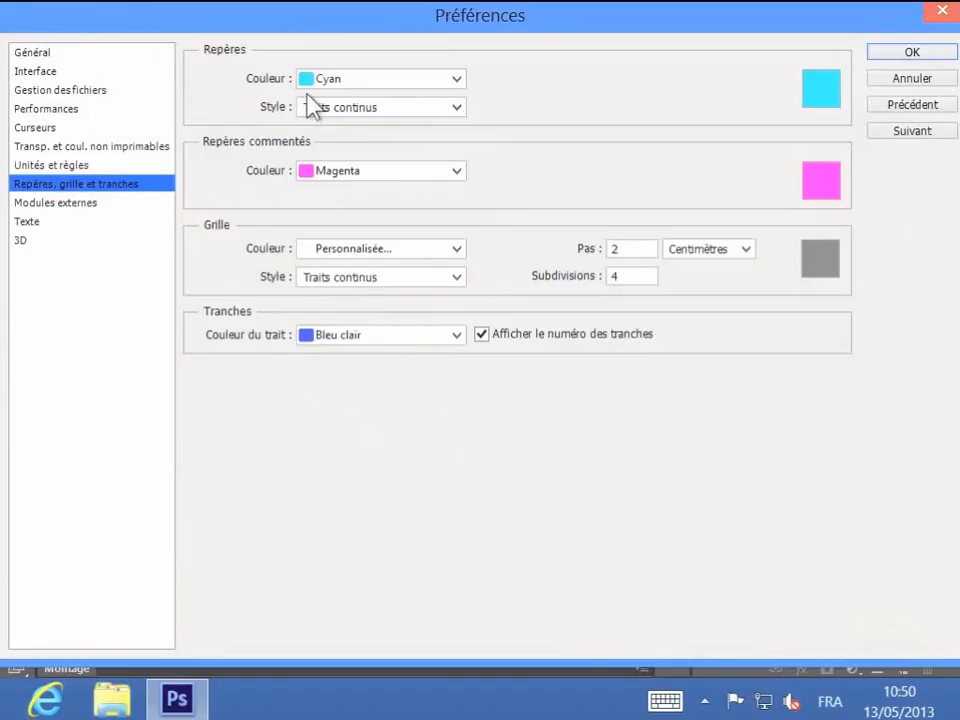
left_click(457, 82)
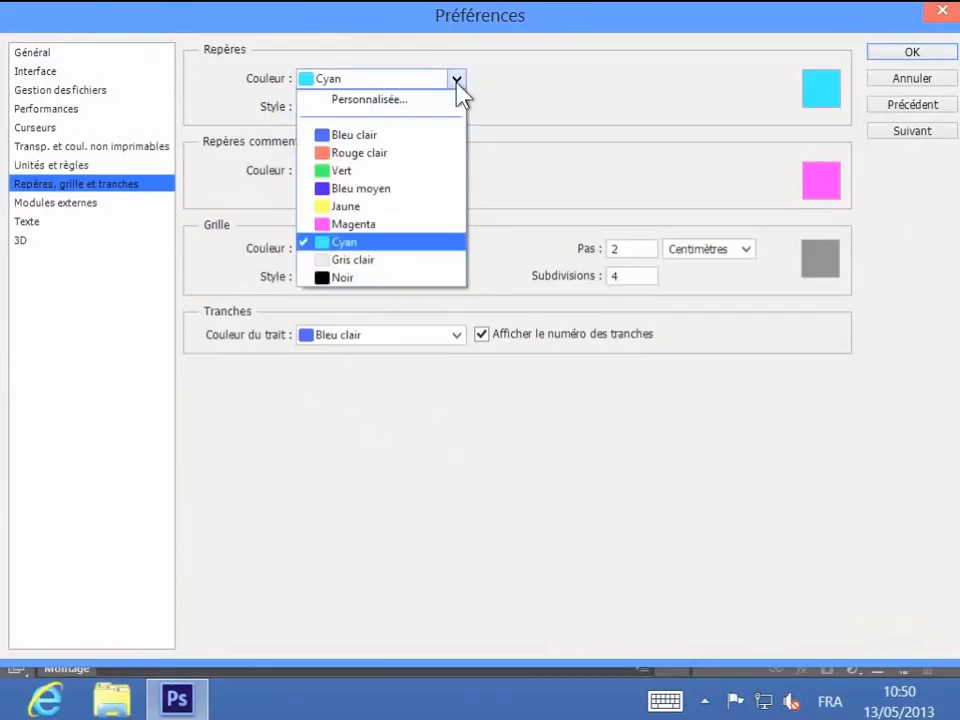
left_click(403, 155)
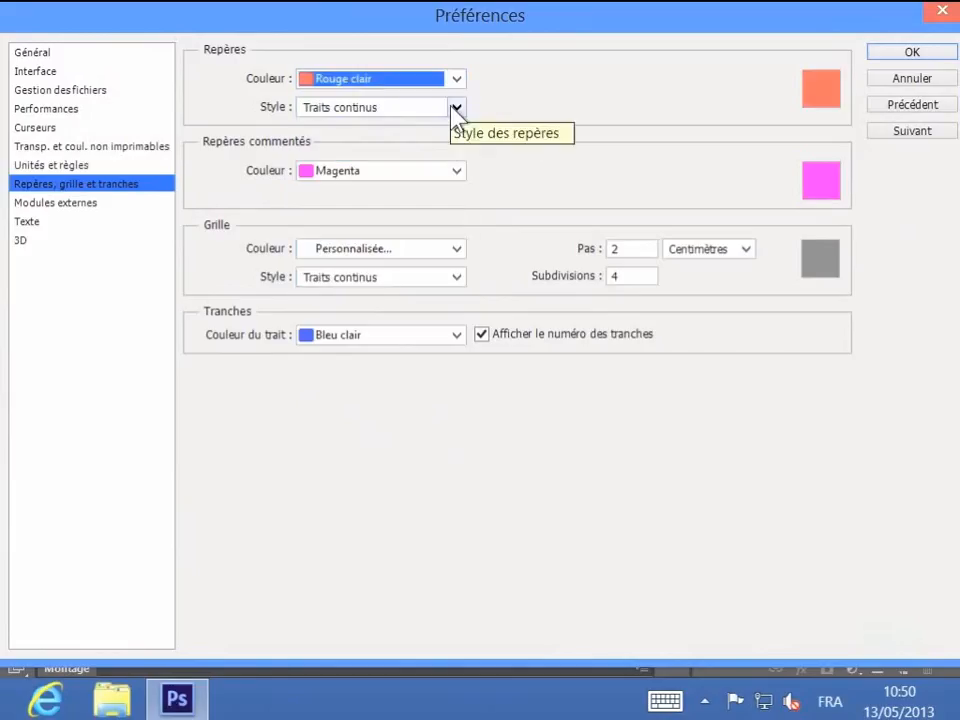
left_click(456, 108)
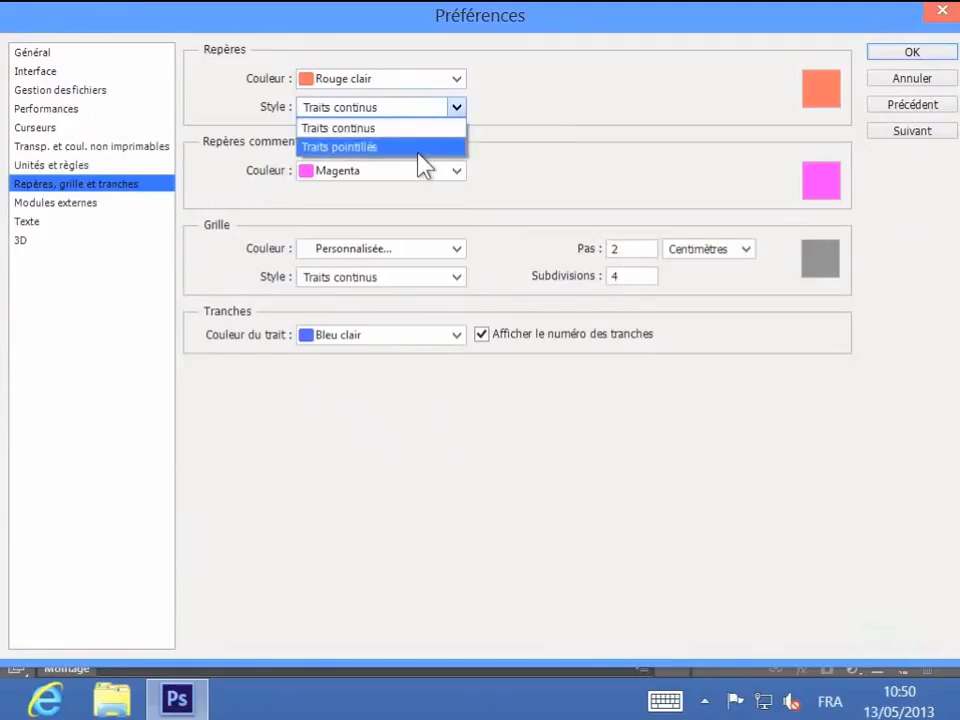
left_click(531, 165)
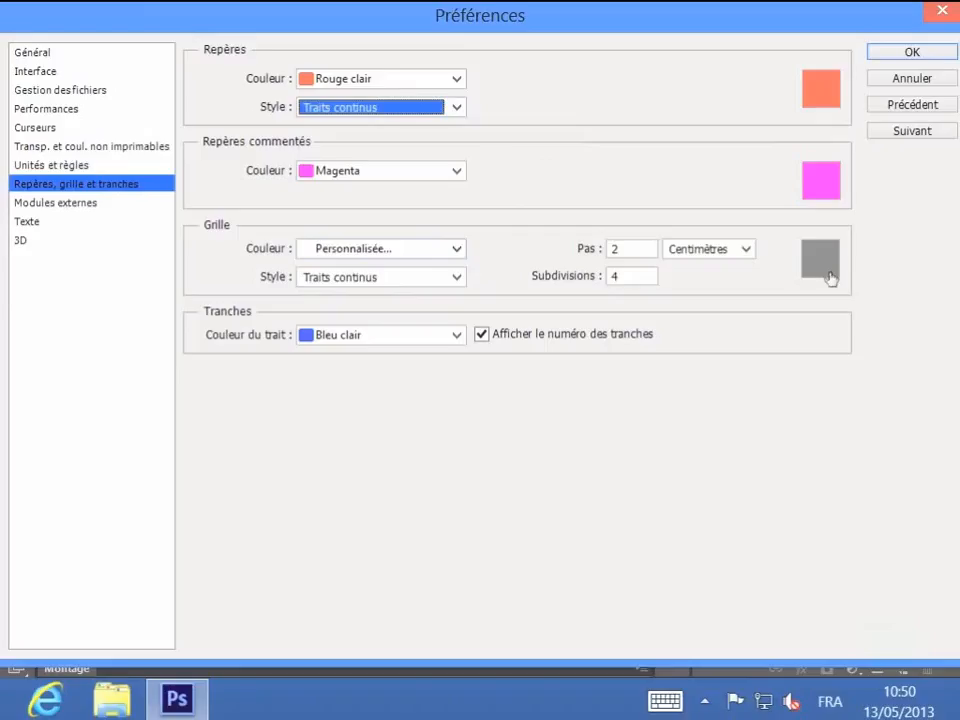
Step: Set the grid colour to Magenta, review the grid spacing units while keeping centimetres, and apply the preferences
left_click(456, 250)
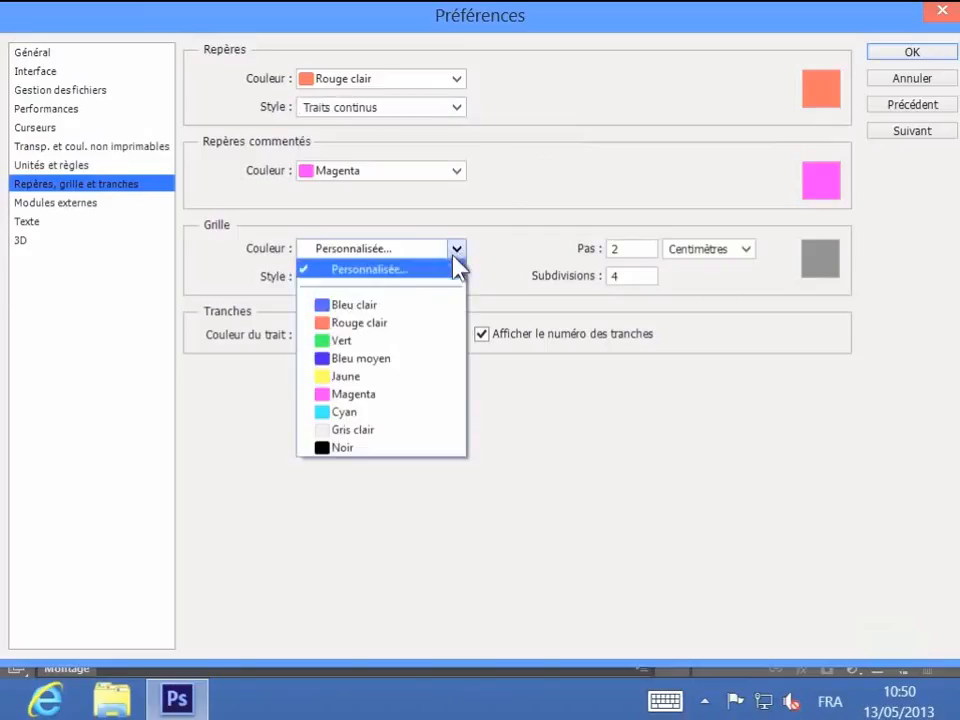
left_click(384, 396)
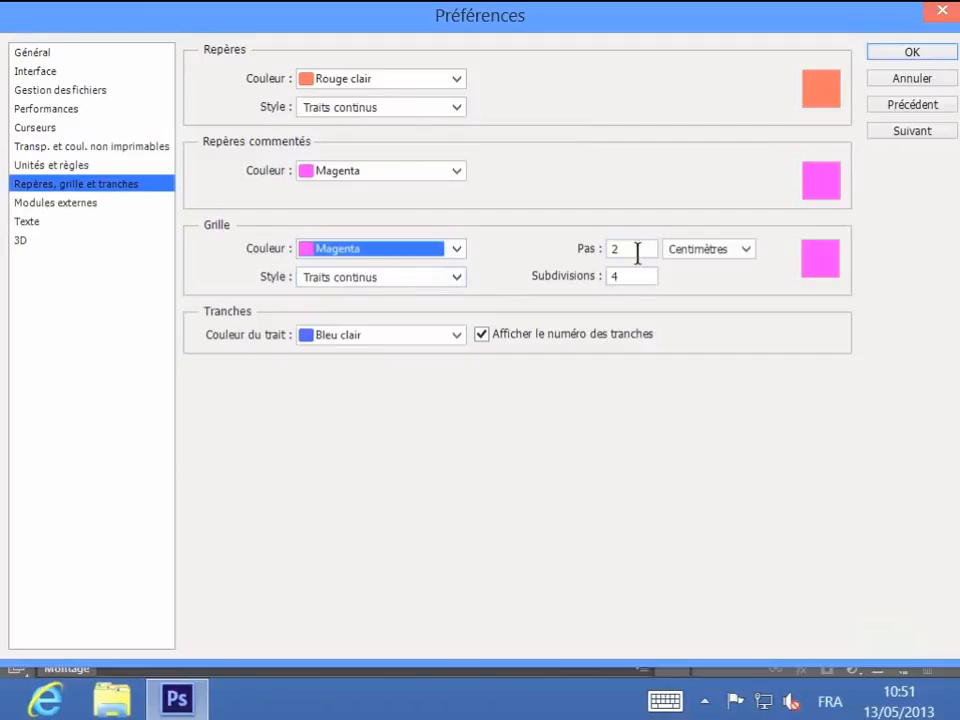
left_click(746, 250)
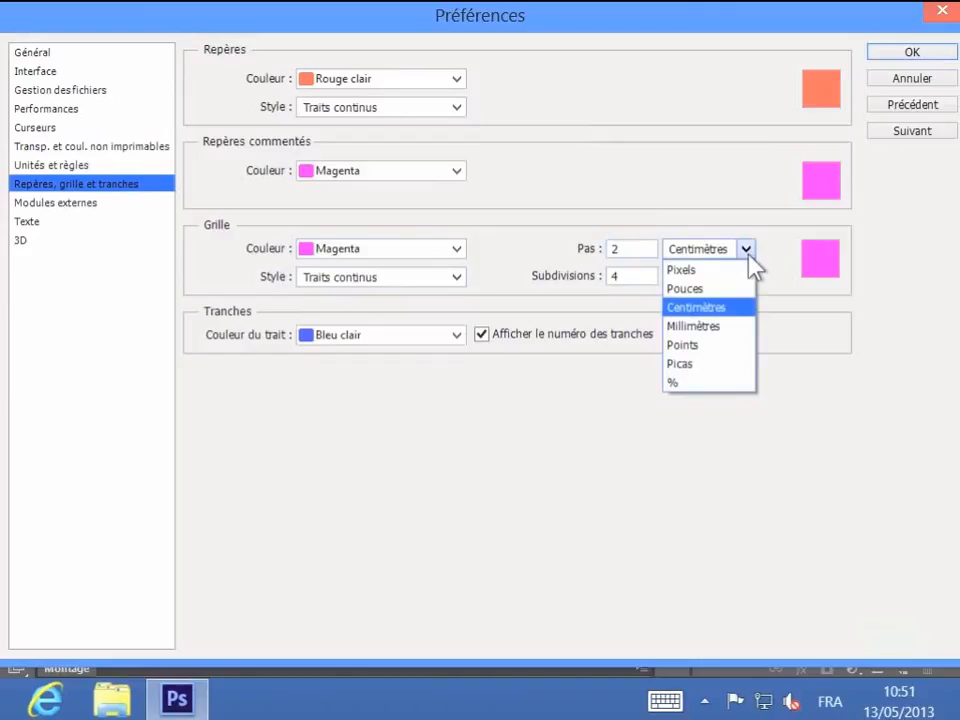
left_click(748, 257)
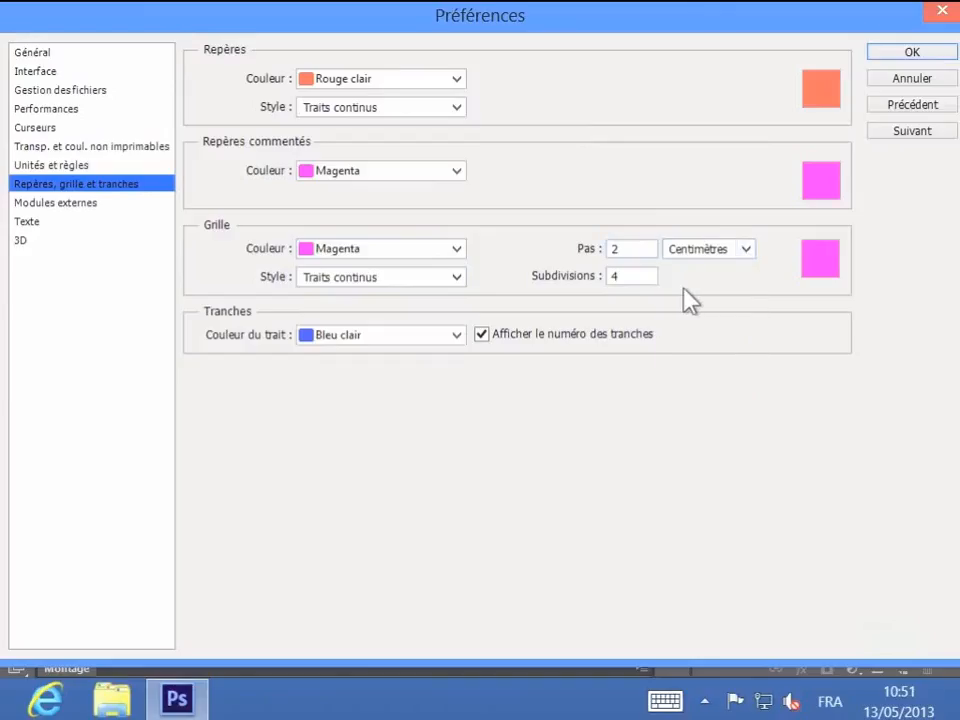
left_click(911, 60)
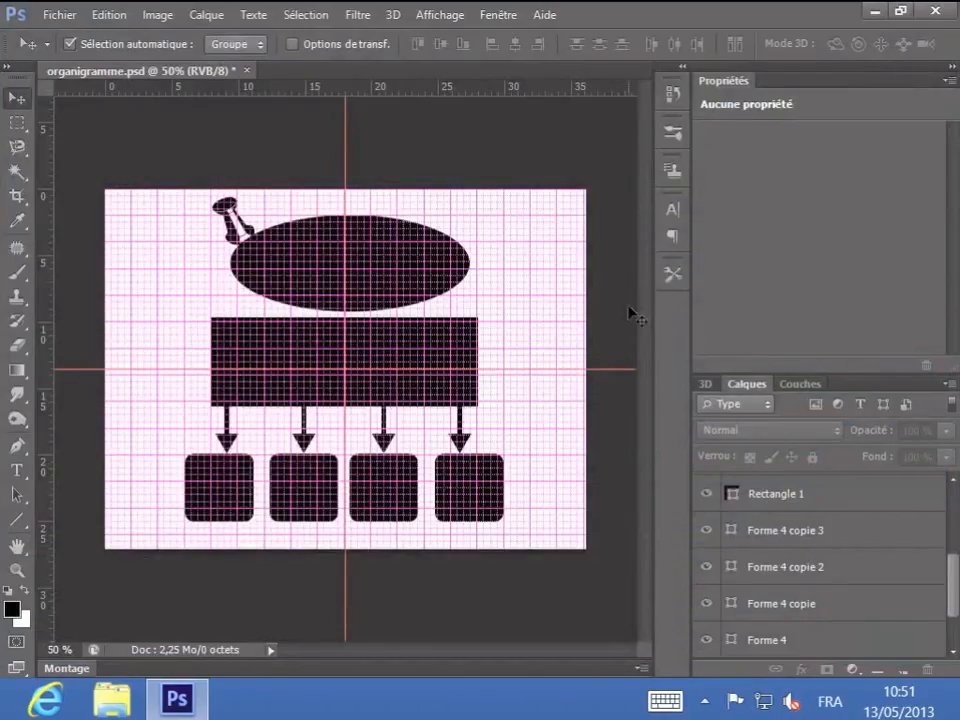